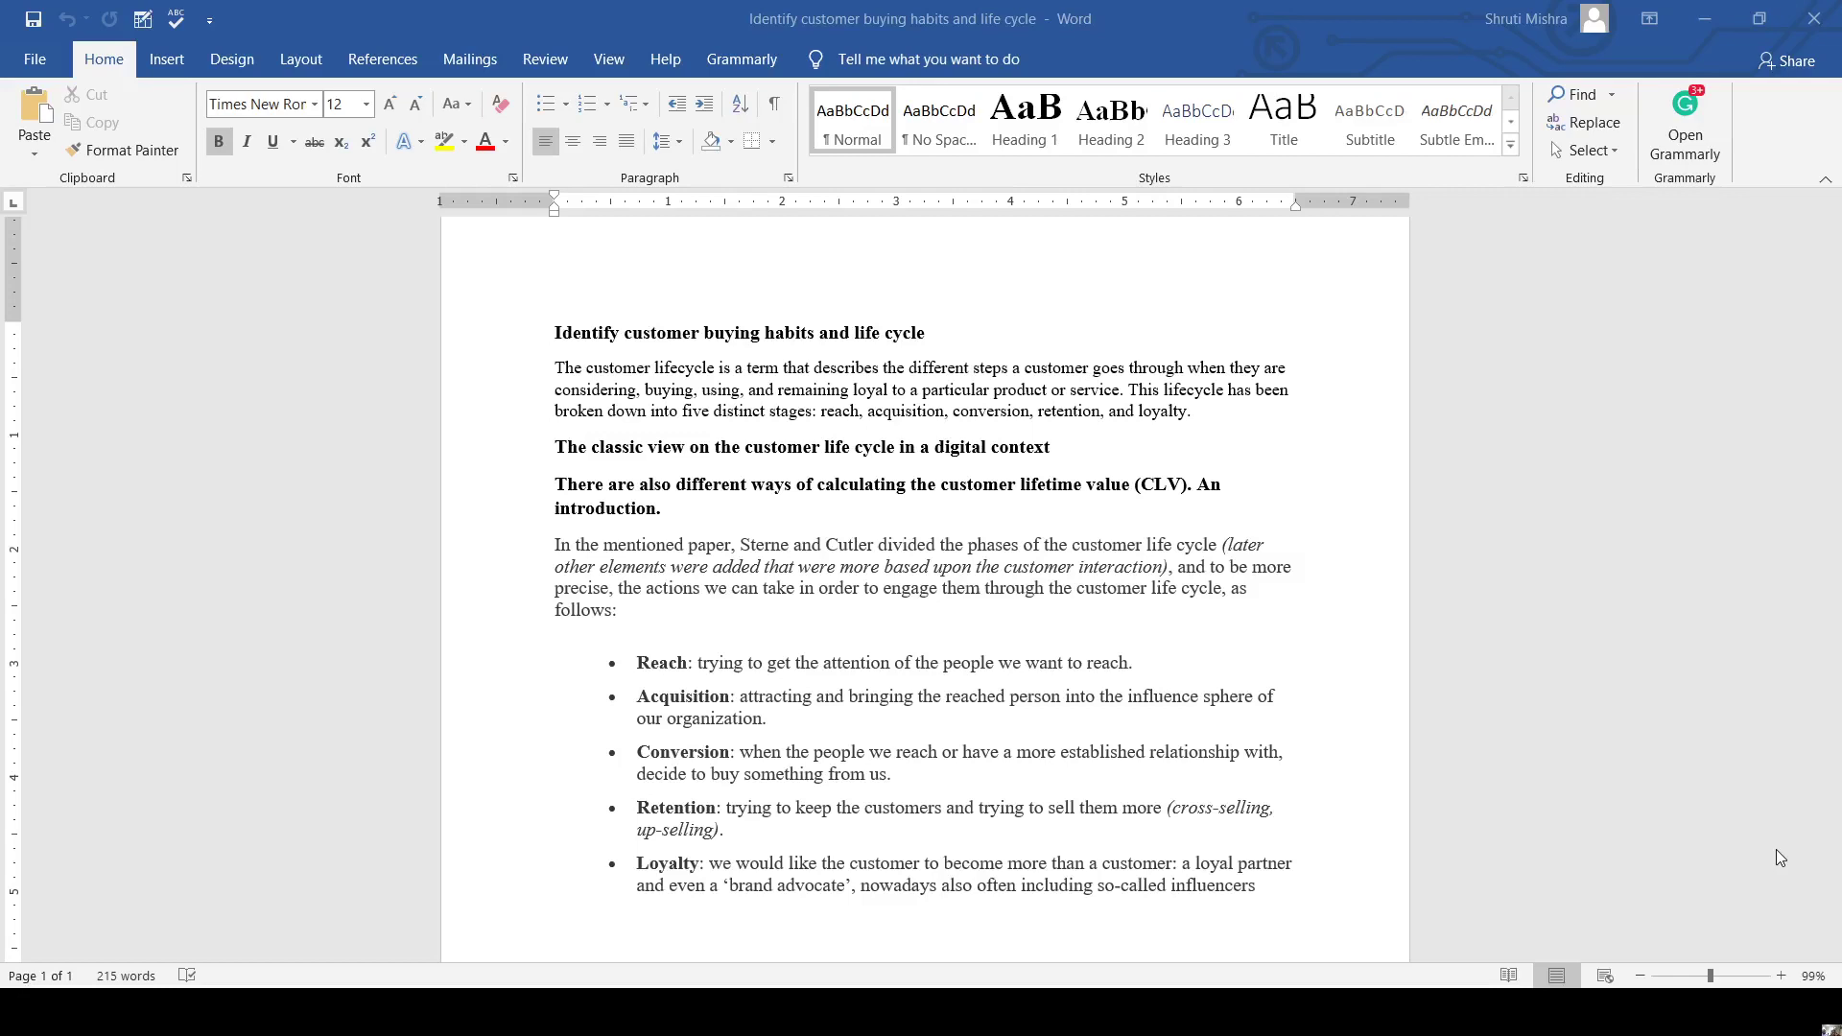
click(851, 965)
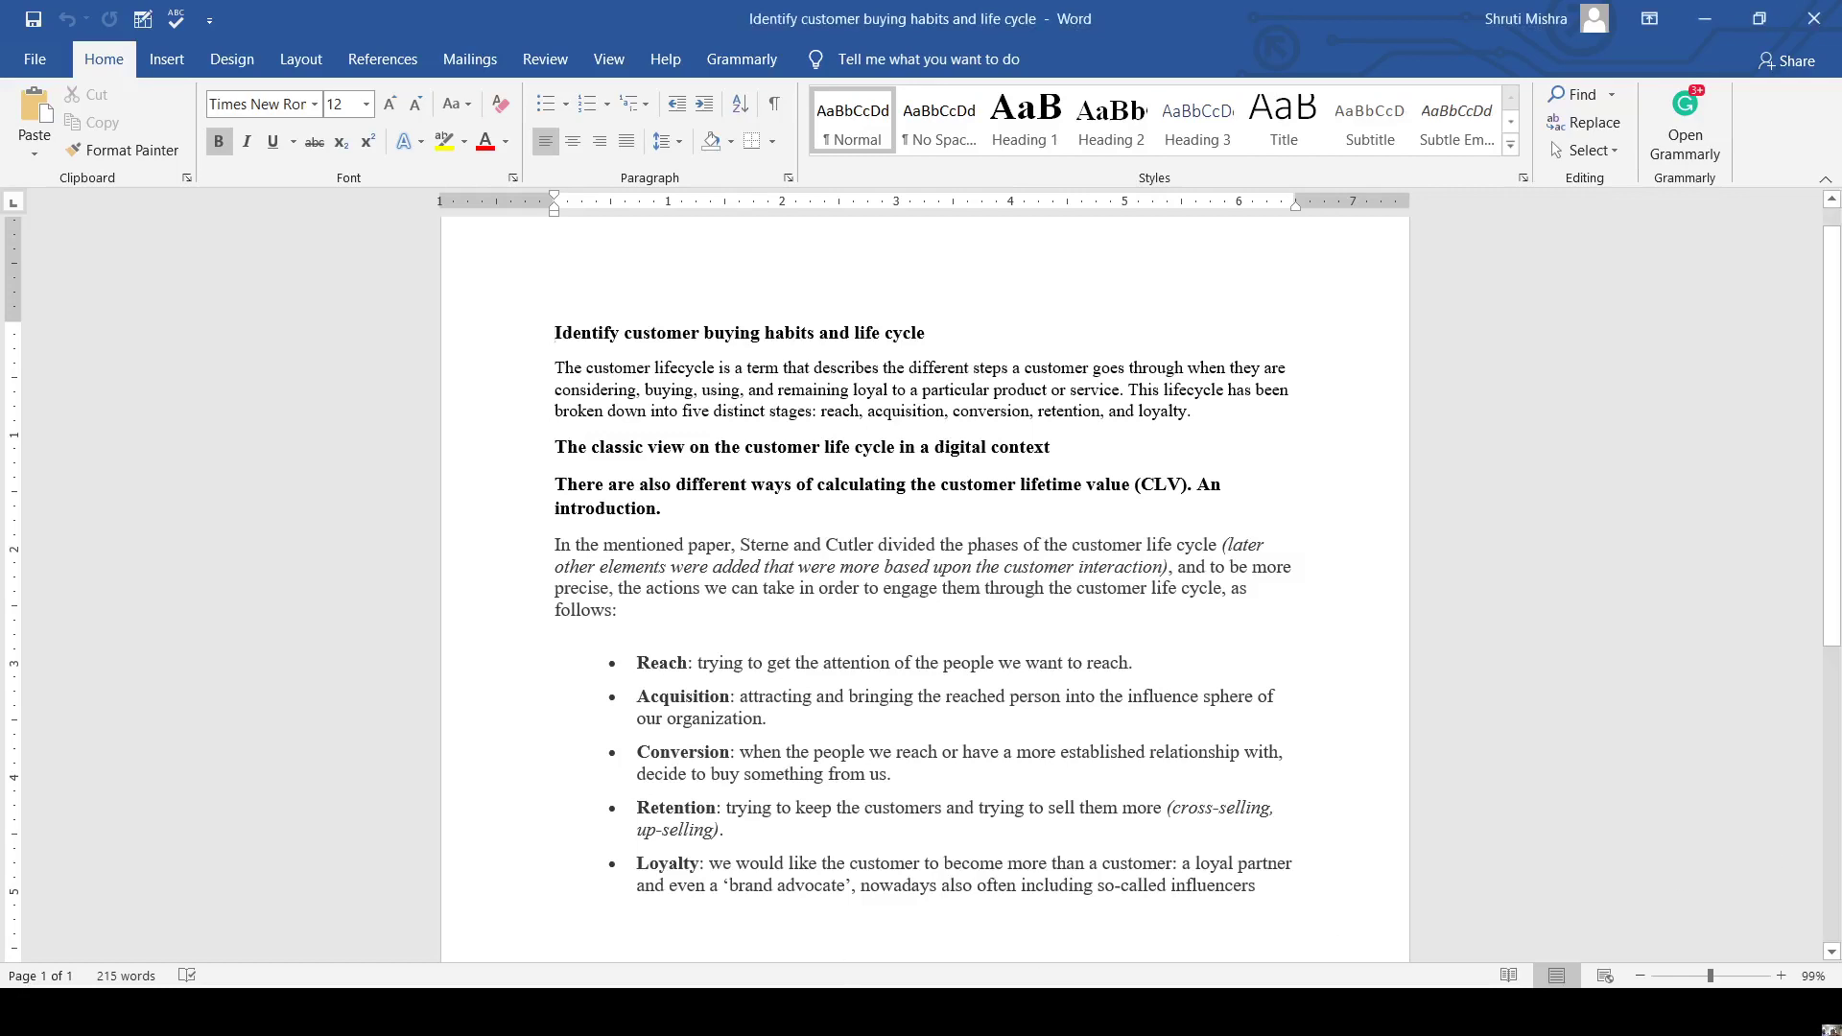